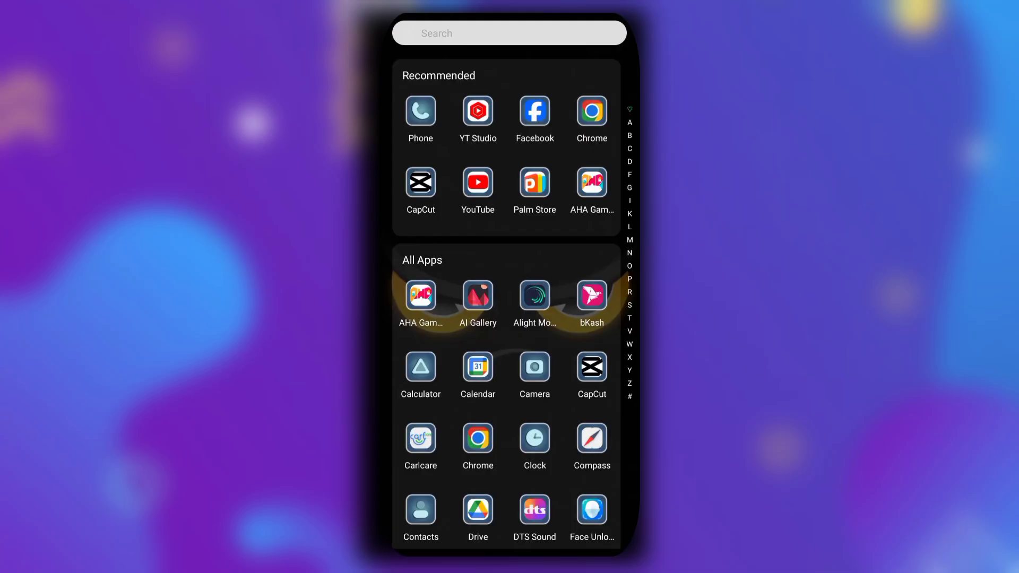
Launch CapCut, close the update popup, and pick the 00:09 lyric video for a new project
{"action": "left_click", "coordinate": [592, 366]}
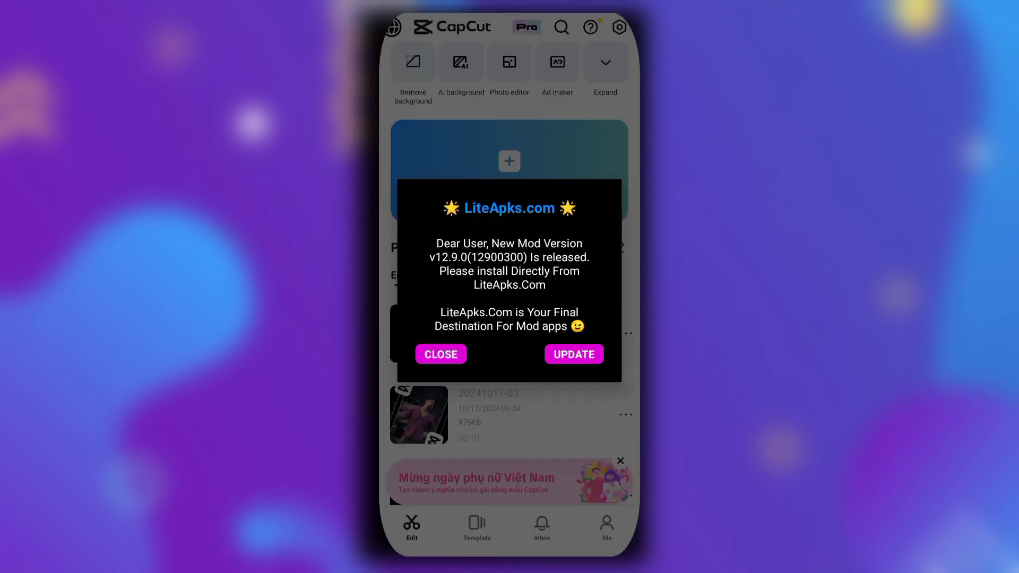
{"action": "left_click", "coordinate": [441, 354]}
{"action": "left_click", "coordinate": [509, 170]}
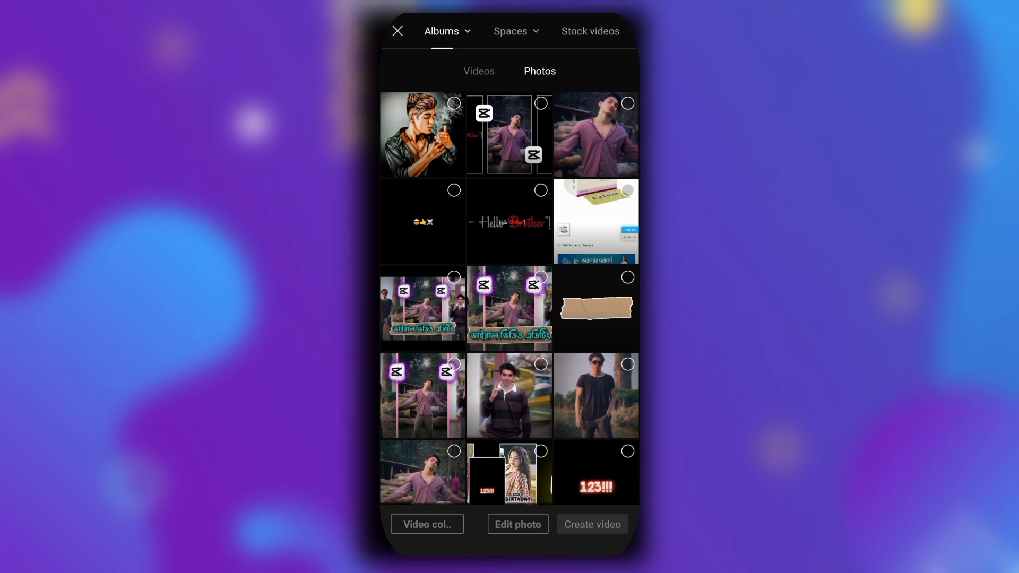
{"action": "left_click", "coordinate": [480, 71]}
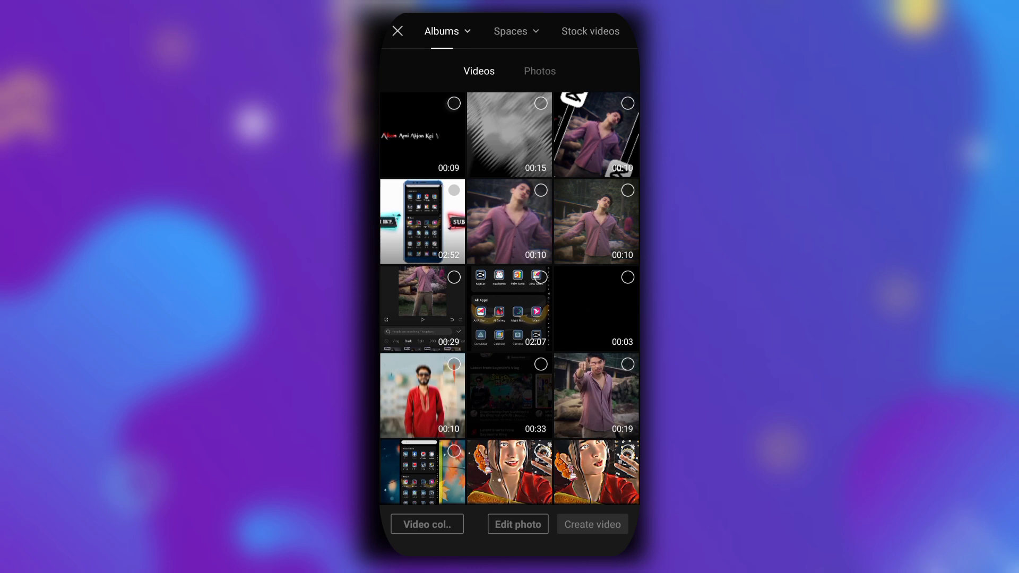
{"action": "left_click", "coordinate": [422, 135]}
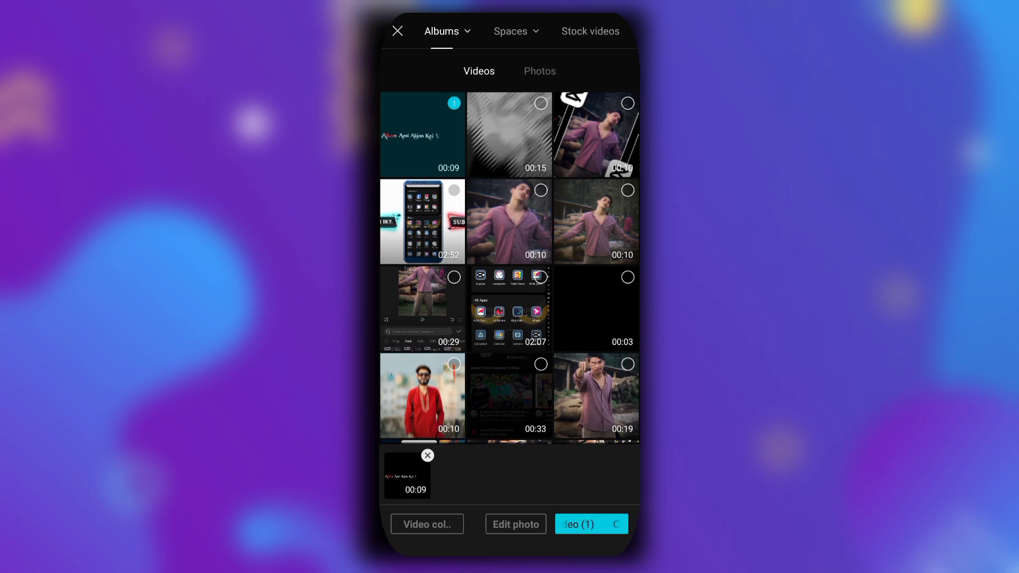
Create the project from the 9-second clip and import only the 15-second video's sound
{"action": "left_click", "coordinate": [590, 524]}
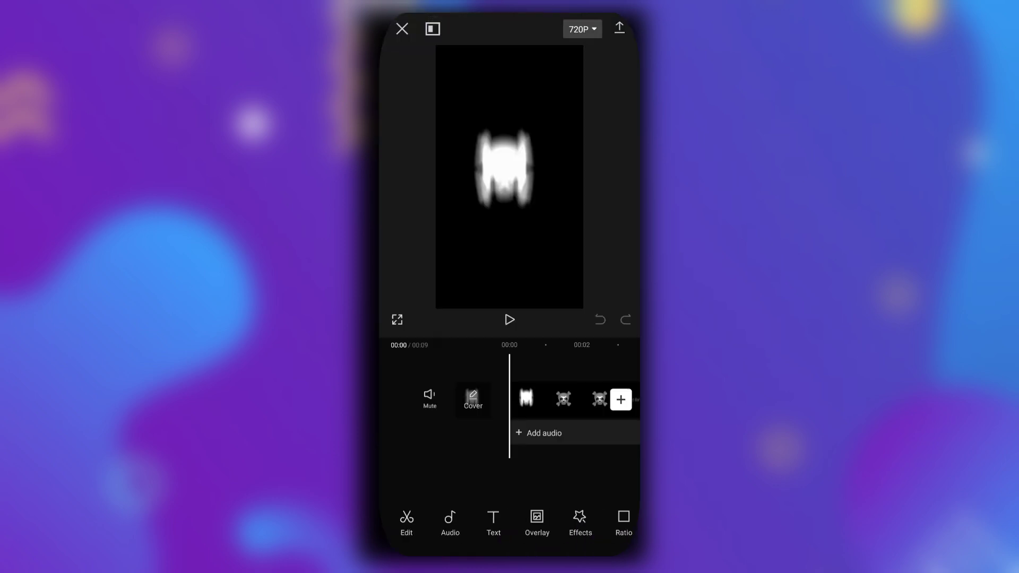
{"action": "mouse_move", "coordinate": [597, 397]}
{"action": "left_mouse_down"}
{"action": "mouse_move", "coordinate": [398, 398]}
{"action": "mouse_move", "coordinate": [629, 398]}
{"action": "left_mouse_up"}
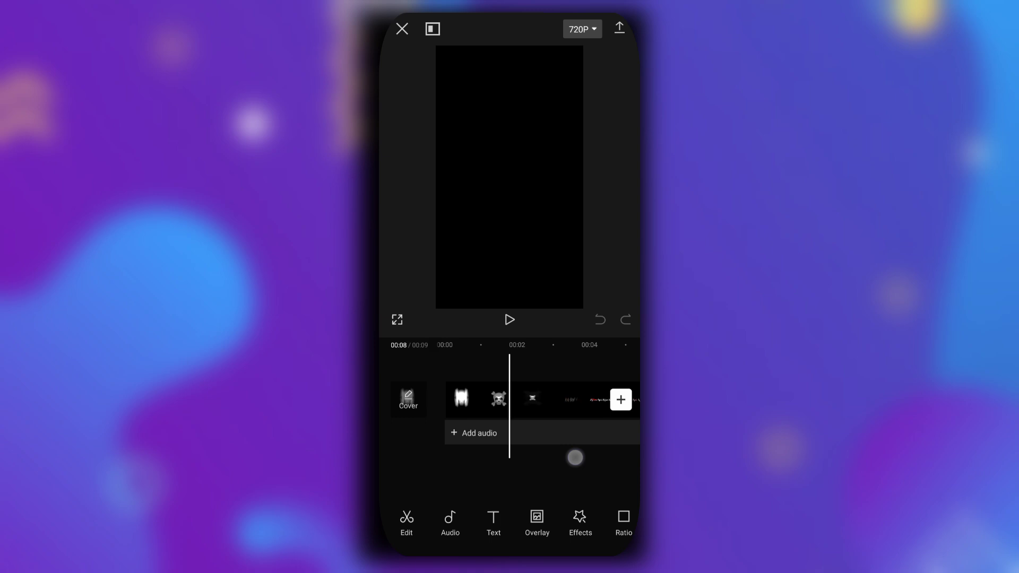
{"action": "left_click", "coordinate": [550, 433]}
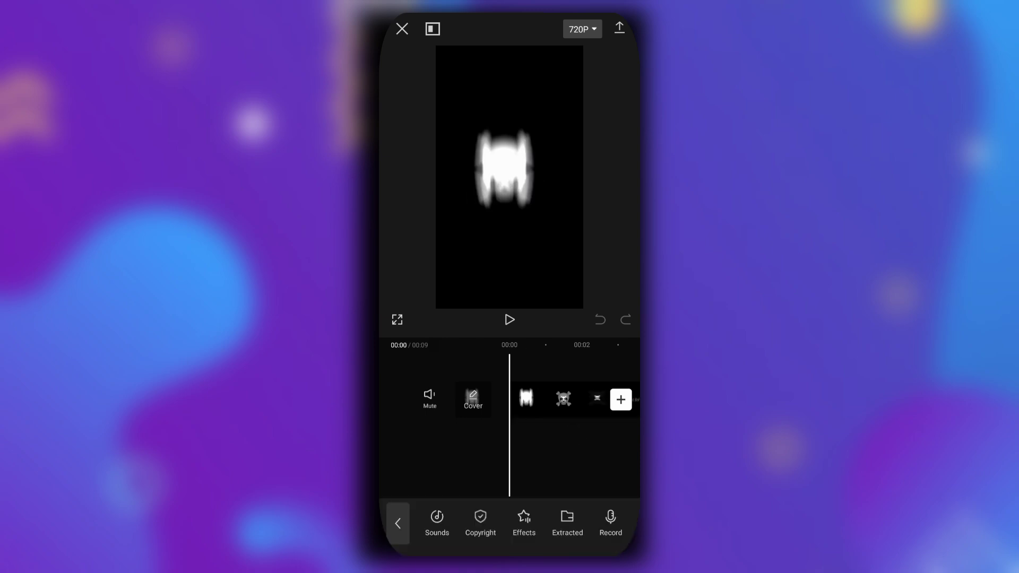
{"action": "left_click", "coordinate": [567, 518]}
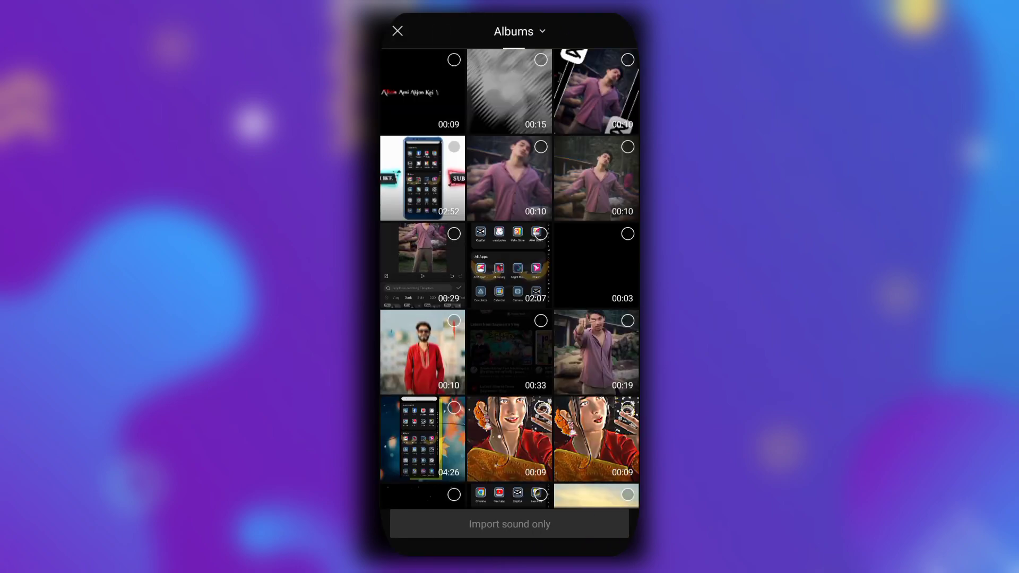
{"action": "left_click", "coordinate": [541, 60]}
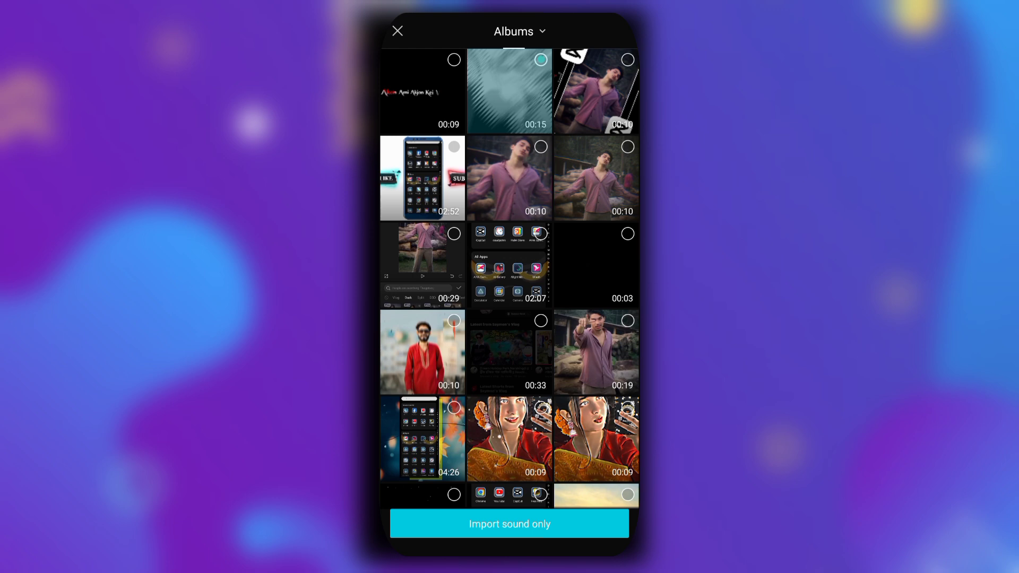
{"action": "left_click", "coordinate": [510, 524]}
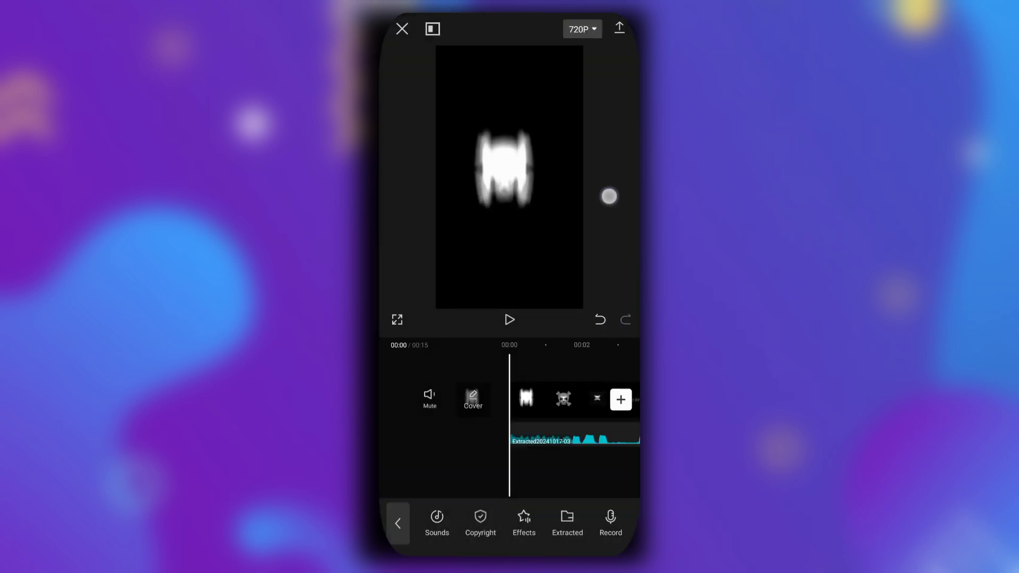
Append the photo of the man in a leather jacket after the lyric clip
{"action": "mouse_move", "coordinate": [604, 469]}
{"action": "left_mouse_down"}
{"action": "mouse_move", "coordinate": [477, 470]}
{"action": "mouse_move", "coordinate": [588, 469]}
{"action": "left_mouse_up"}
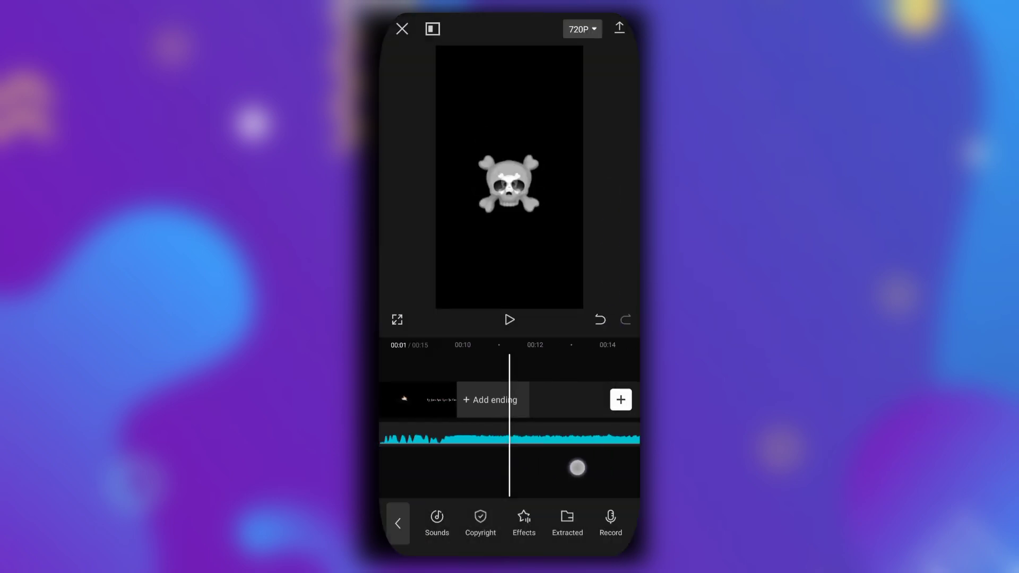
{"action": "left_click", "coordinate": [621, 400]}
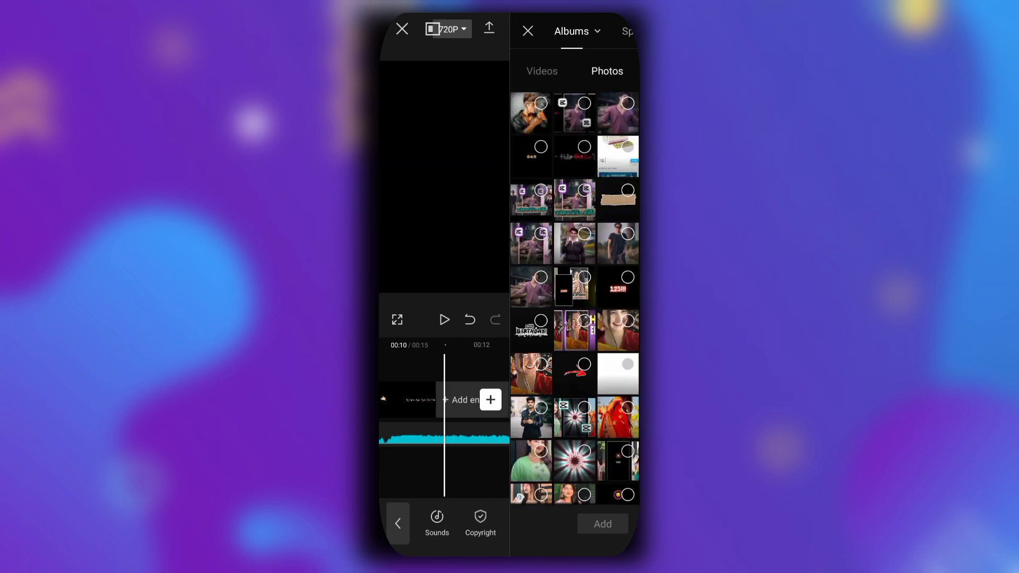
{"action": "scroll", "coordinate": [526, 426], "scroll_direction": "down", "scroll_amount": 3}
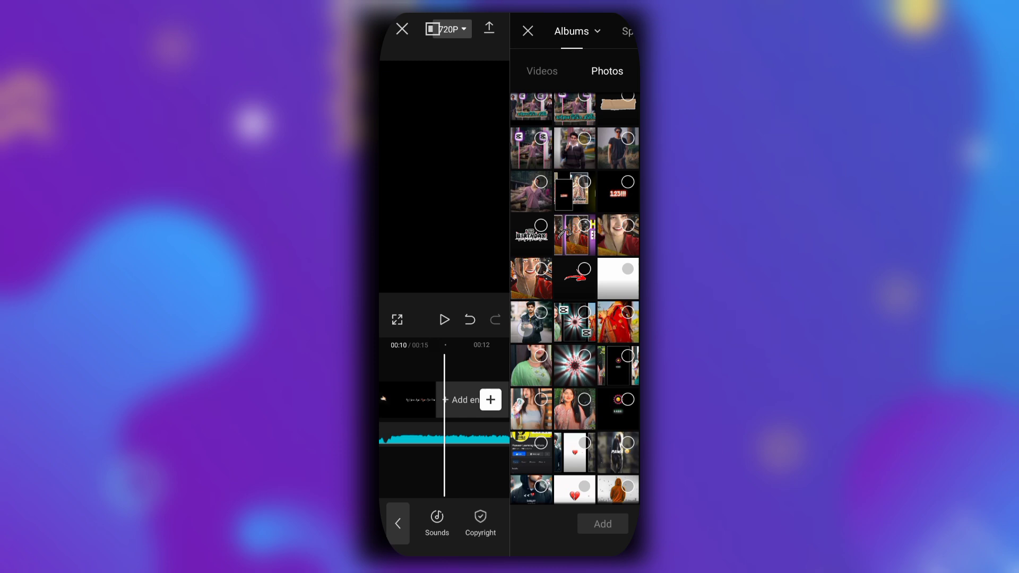
{"action": "left_click", "coordinate": [531, 322]}
{"action": "left_click", "coordinate": [603, 524]}
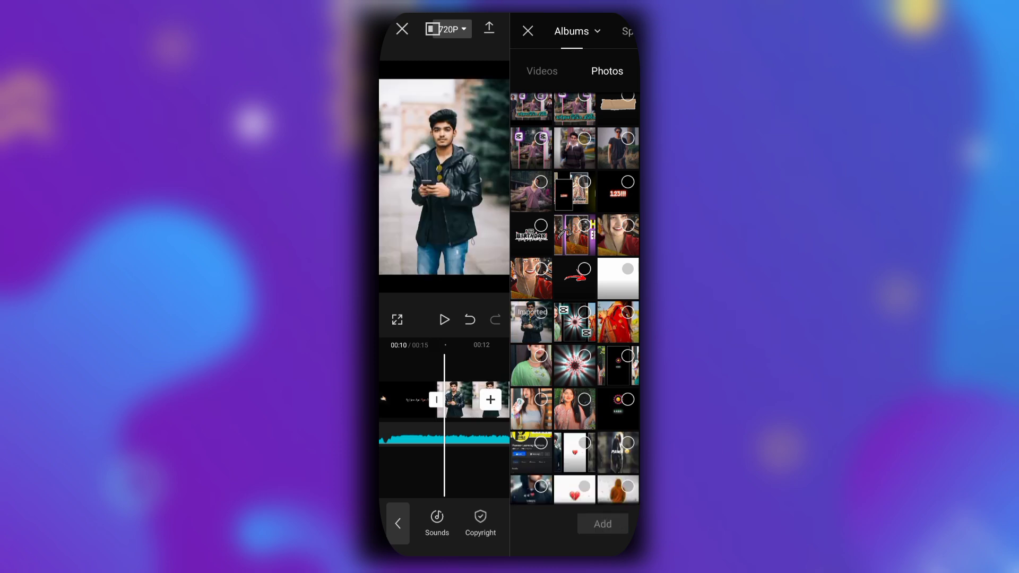
Enlarge the photo to fill the vertical frame and stretch it to end at 00:15
{"action": "left_click_drag", "start_coordinate": [593, 455], "coordinate": [559, 466]}
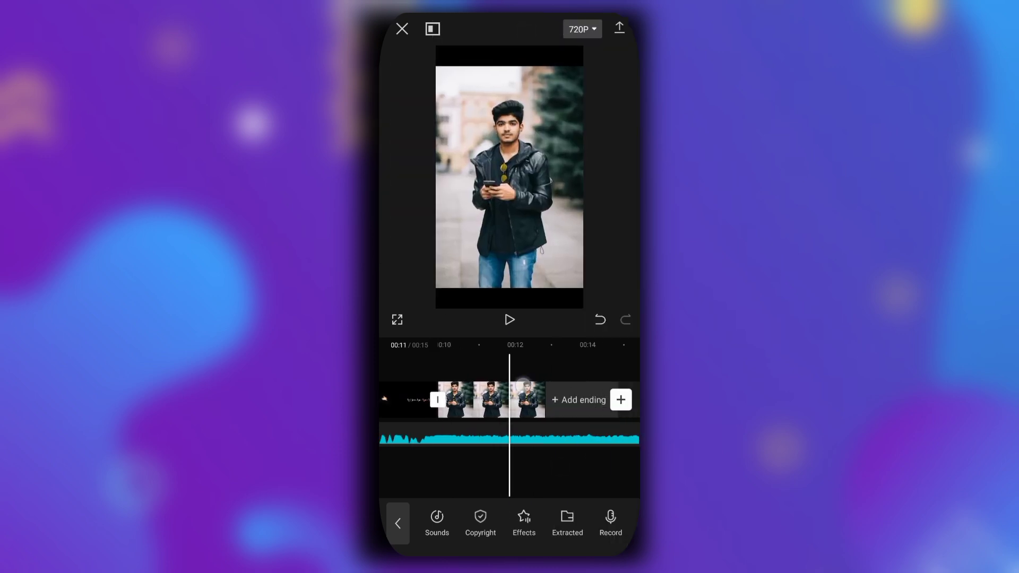
{"action": "left_click", "coordinate": [523, 387]}
{"action": "left_click_drag", "start_coordinate": [456, 174], "coordinate": [445, 168]}
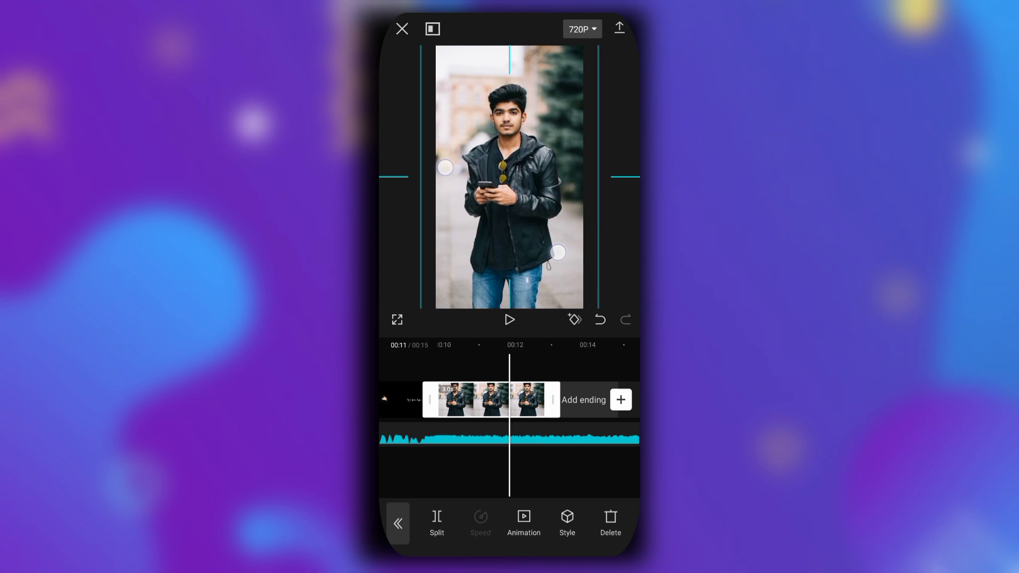
{"action": "left_click_drag", "start_coordinate": [554, 401], "coordinate": [635, 400]}
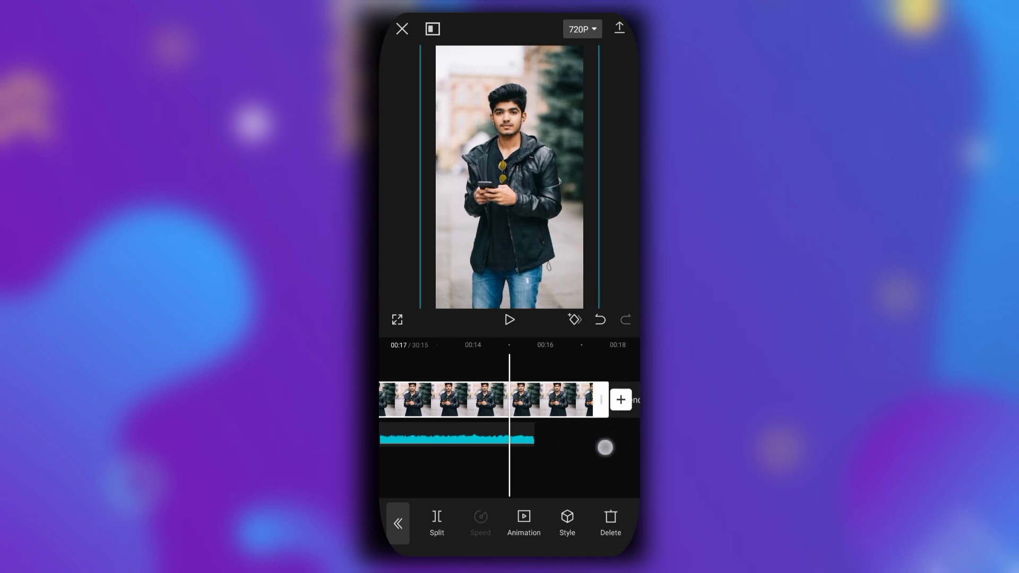
{"action": "mouse_move", "coordinate": [591, 453]}
{"action": "left_mouse_down"}
{"action": "mouse_move", "coordinate": [452, 479]}
{"action": "mouse_move", "coordinate": [560, 474]}
{"action": "mouse_move", "coordinate": [556, 461]}
{"action": "left_mouse_up"}
{"action": "left_click_drag", "start_coordinate": [554, 400], "coordinate": [516, 400]}
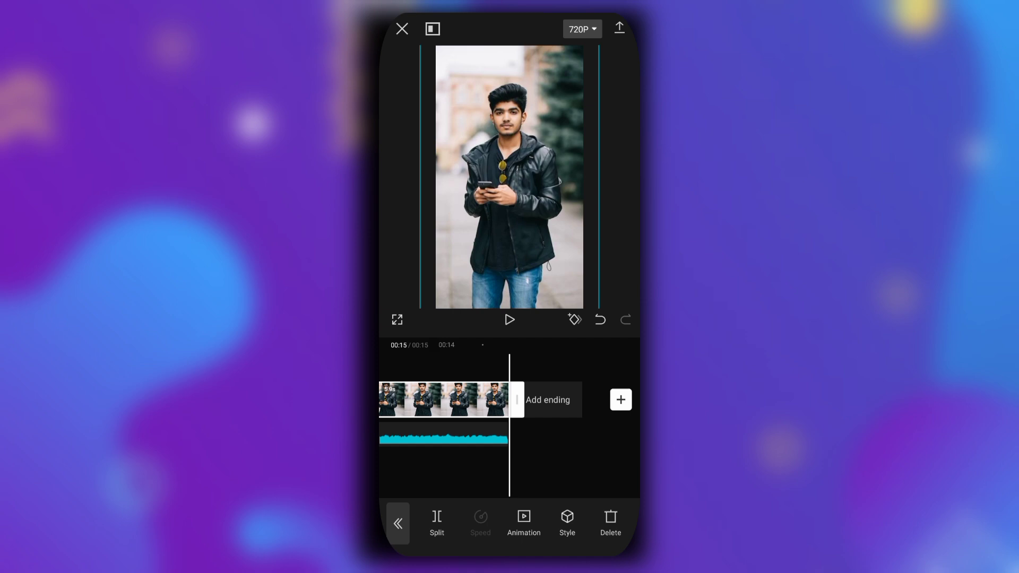
{"action": "left_click_drag", "start_coordinate": [526, 457], "coordinate": [598, 456]}
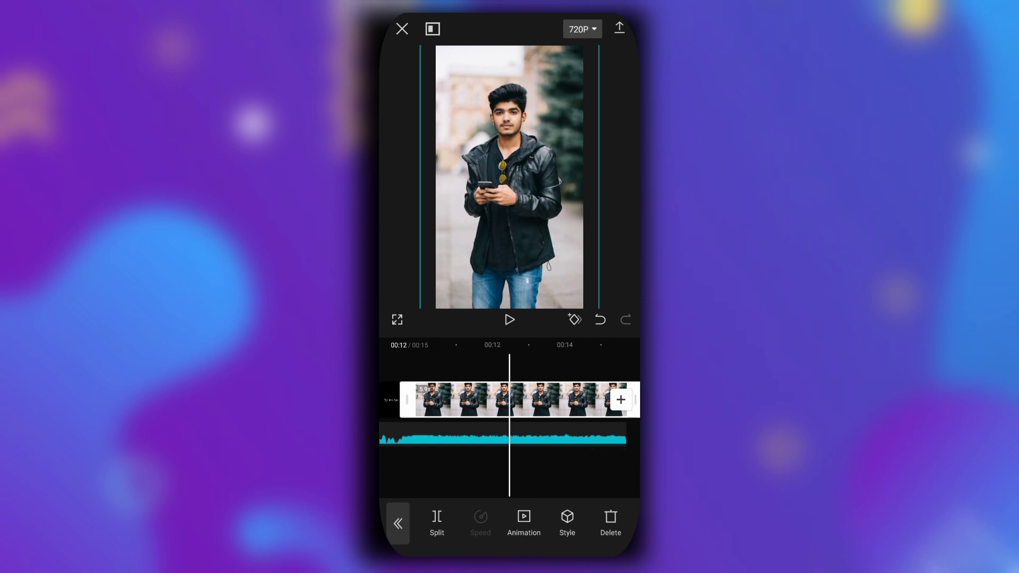
Apply the Wobble combo animation to the man's photo clip
{"action": "left_click", "coordinate": [524, 520]}
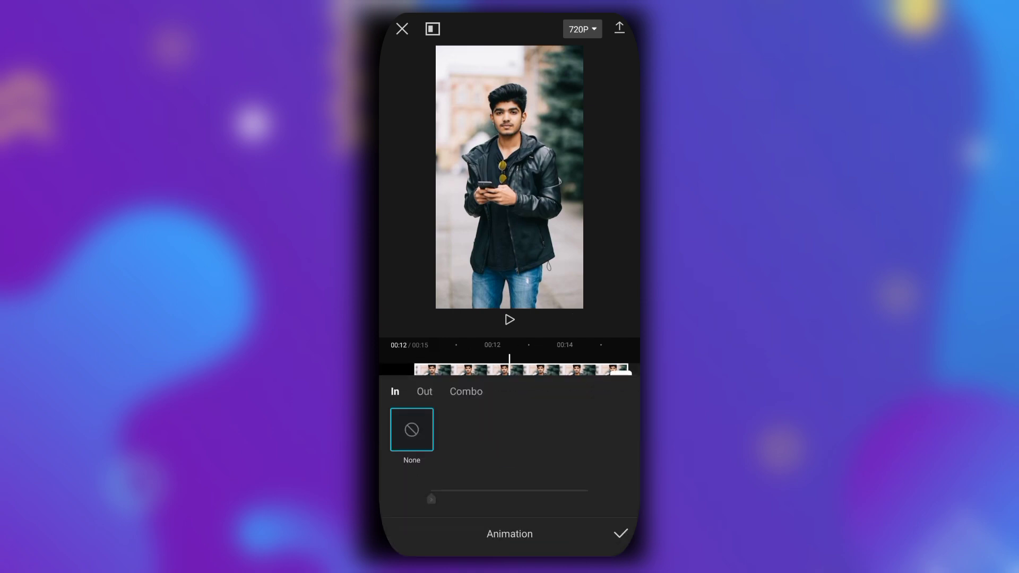
{"action": "left_click", "coordinate": [466, 390]}
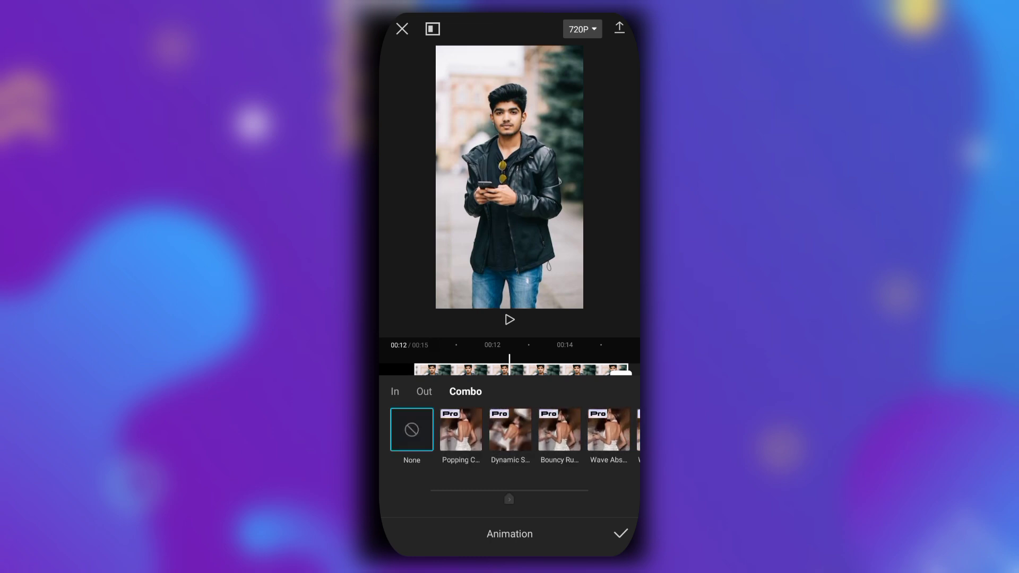
{"action": "left_click_drag", "start_coordinate": [589, 434], "coordinate": [474, 445]}
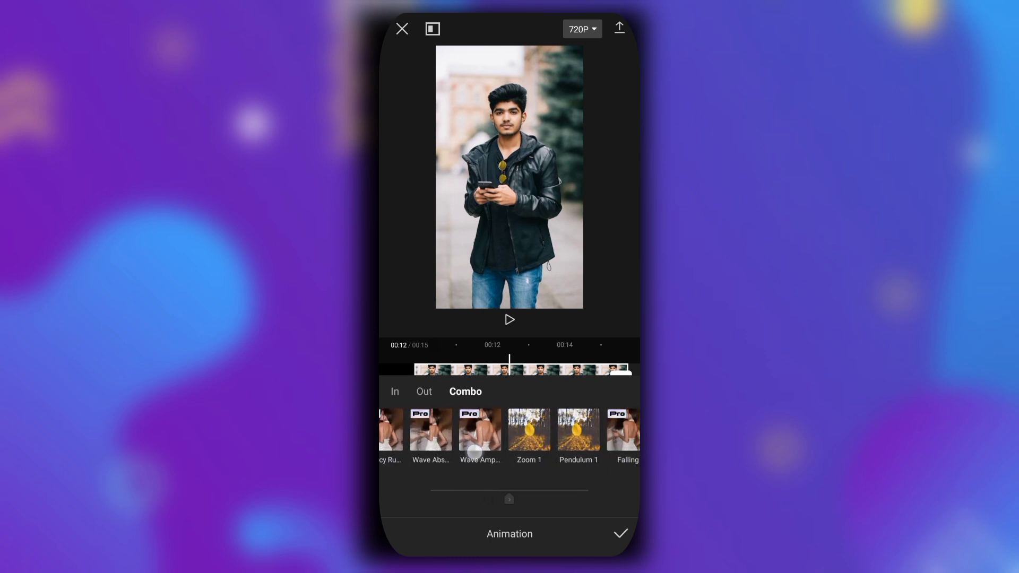
{"action": "left_click_drag", "start_coordinate": [558, 438], "coordinate": [439, 478]}
{"action": "left_click_drag", "start_coordinate": [589, 438], "coordinate": [454, 448]}
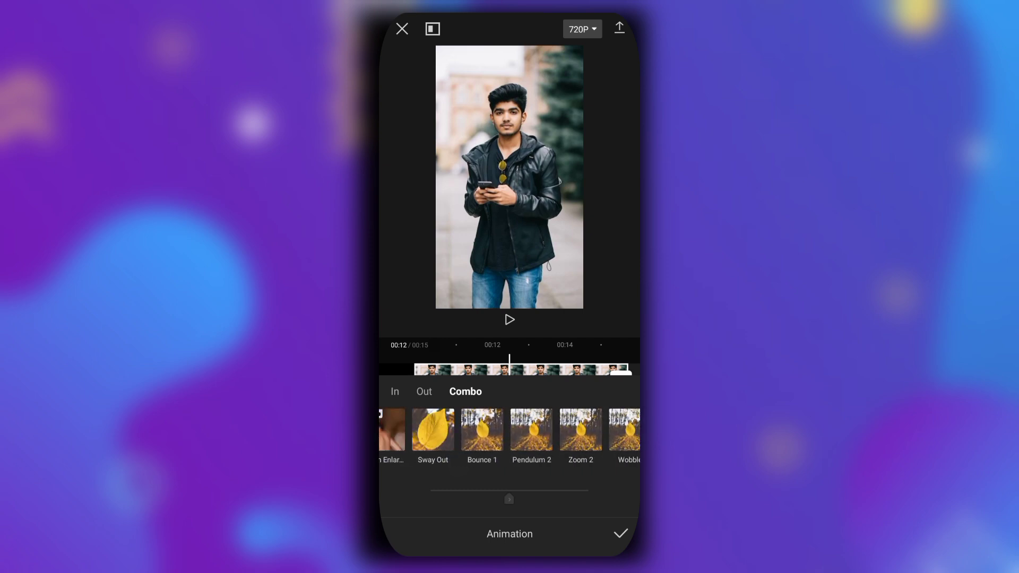
{"action": "left_click_drag", "start_coordinate": [581, 439], "coordinate": [486, 438]}
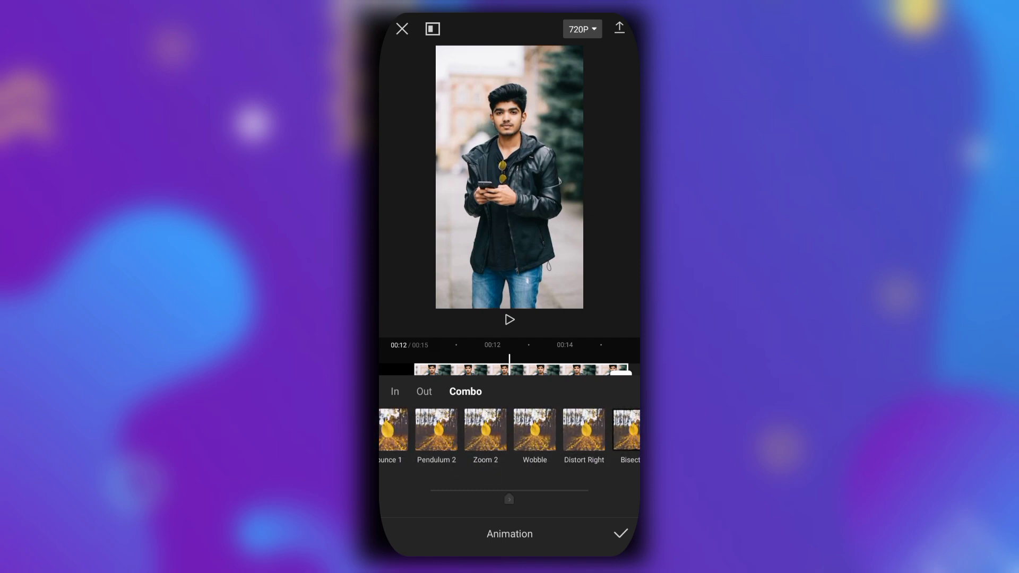
{"action": "left_click", "coordinate": [535, 430]}
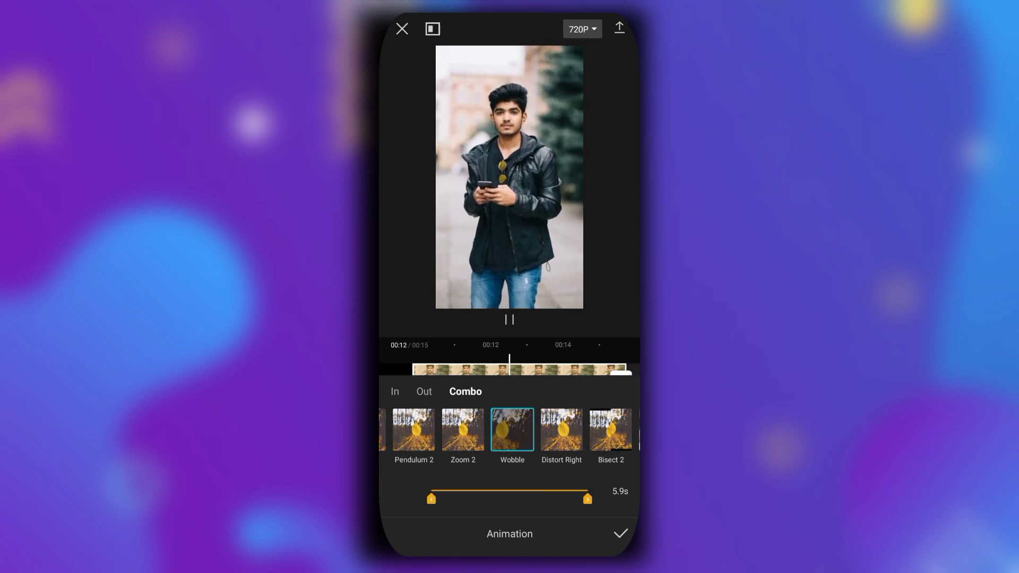
{"action": "left_click", "coordinate": [620, 533]}
Add the Nightclub Shake video effect at the start of the photo section
{"action": "left_click_drag", "start_coordinate": [463, 460], "coordinate": [609, 461]}
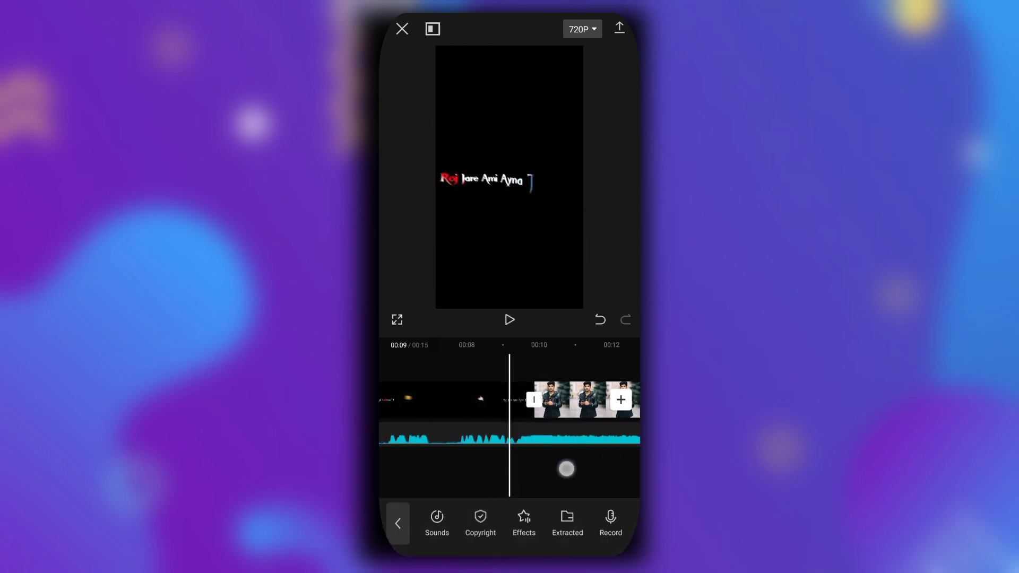
{"action": "left_click", "coordinate": [579, 469]}
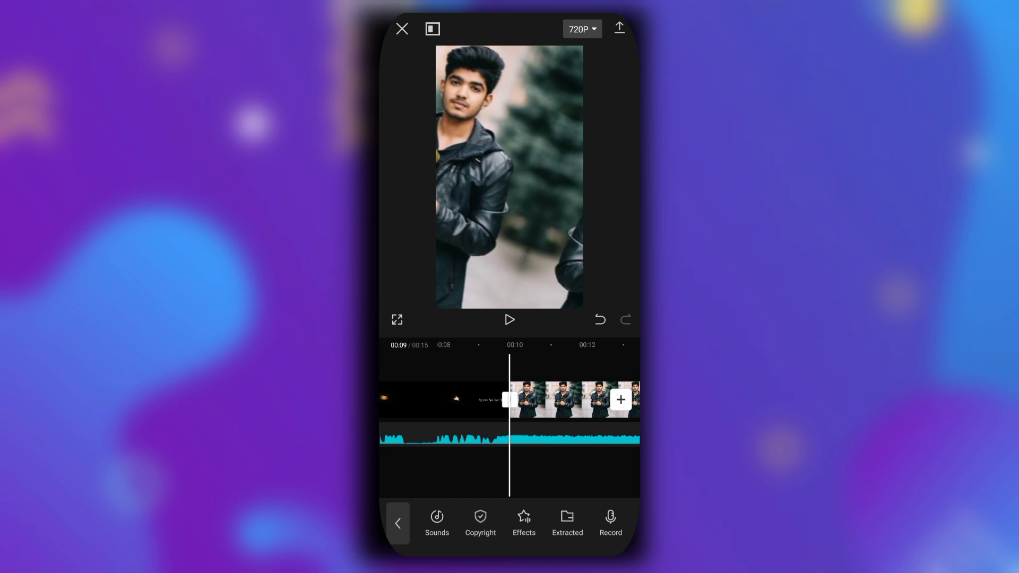
{"action": "left_click", "coordinate": [397, 523]}
{"action": "left_click", "coordinate": [582, 524]}
{"action": "left_click", "coordinate": [448, 516]}
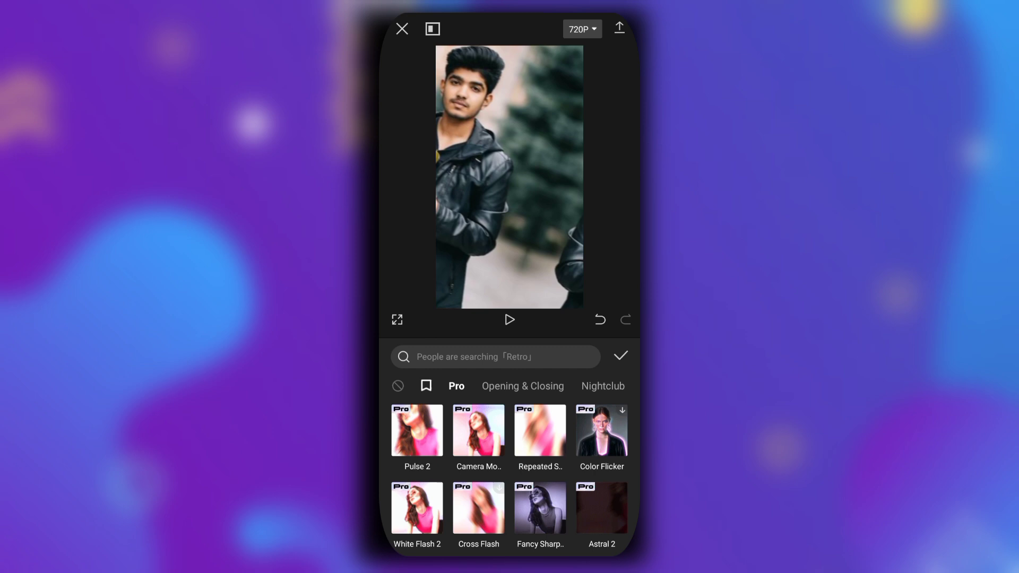
{"action": "left_click", "coordinate": [602, 386]}
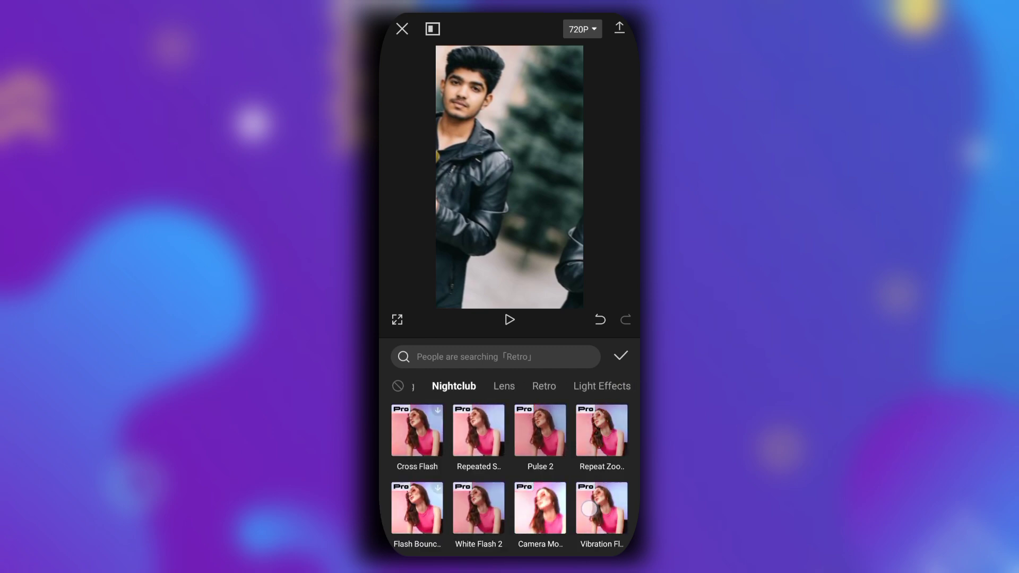
{"action": "left_click", "coordinate": [478, 502]}
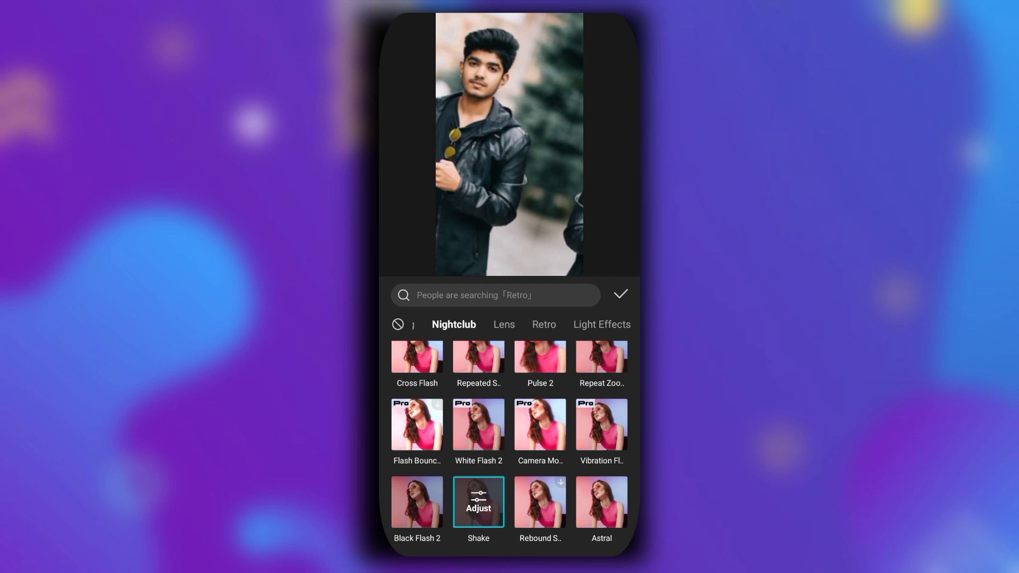
{"action": "left_click", "coordinate": [619, 295]}
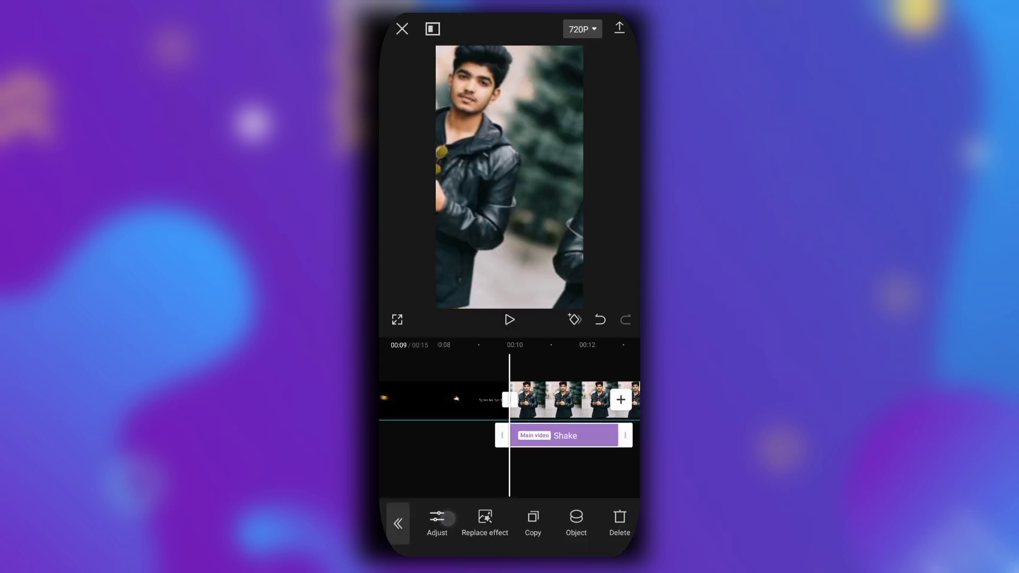
Lower the Shake effect's intensity to about 21
{"action": "left_click", "coordinate": [437, 521]}
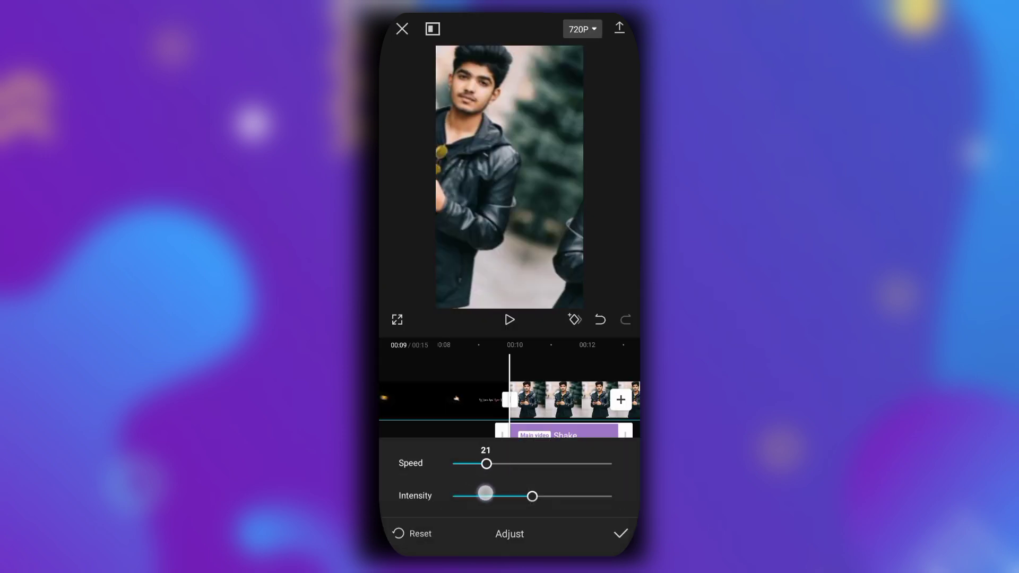
{"action": "left_click", "coordinate": [485, 495]}
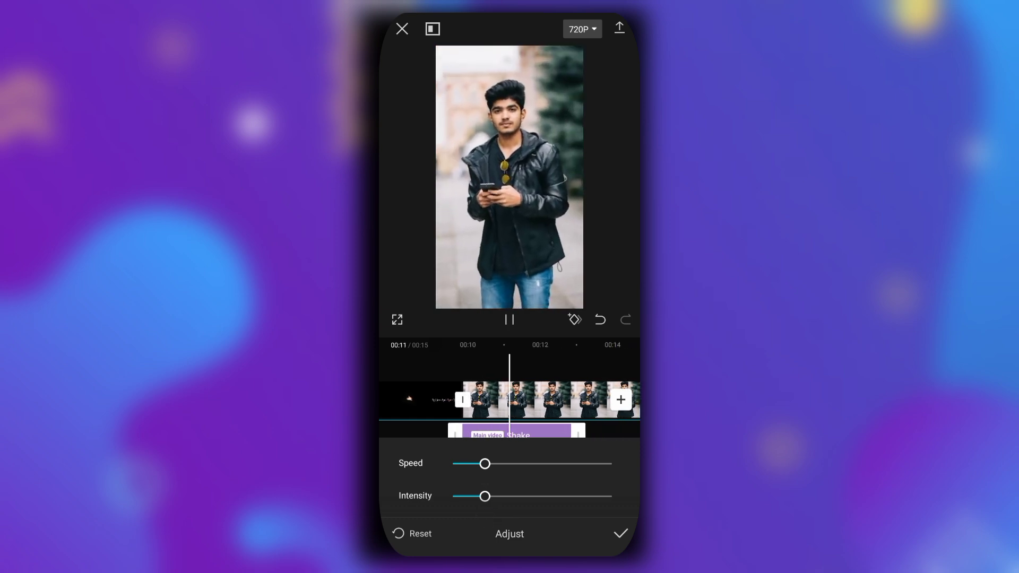
{"action": "left_click", "coordinate": [621, 534]}
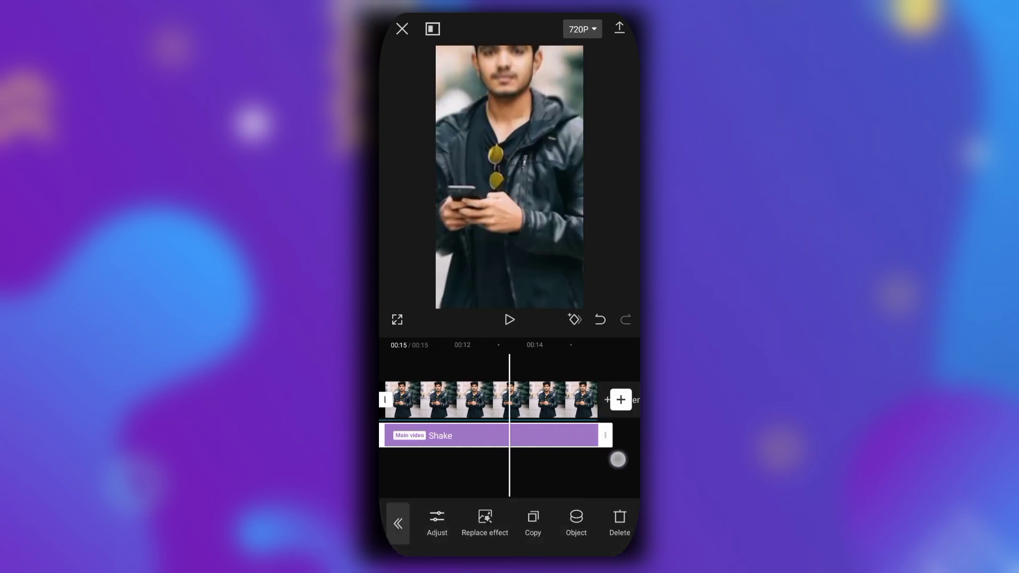
{"action": "left_click_drag", "start_coordinate": [445, 469], "coordinate": [549, 474]}
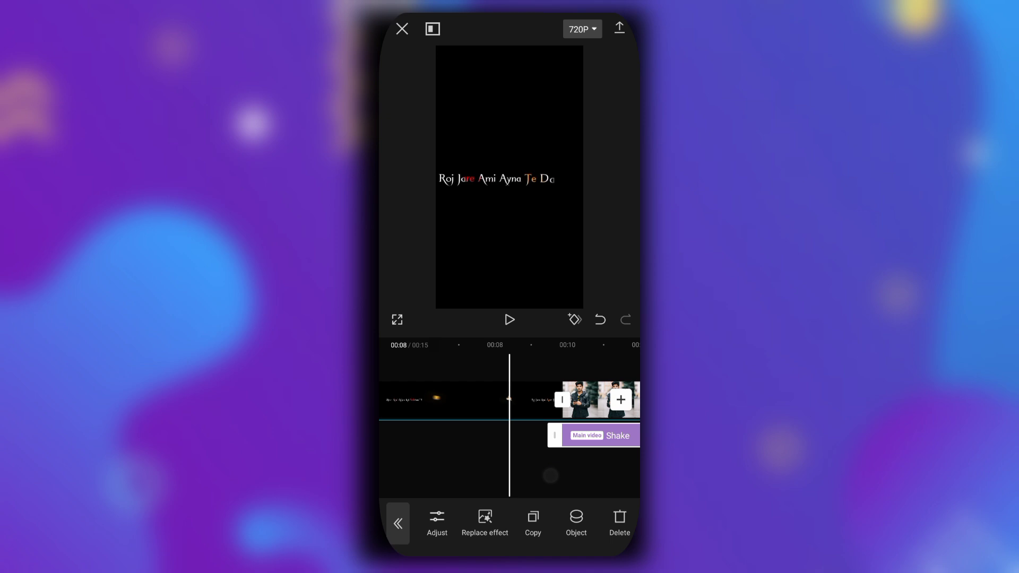
{"action": "left_click", "coordinate": [593, 470]}
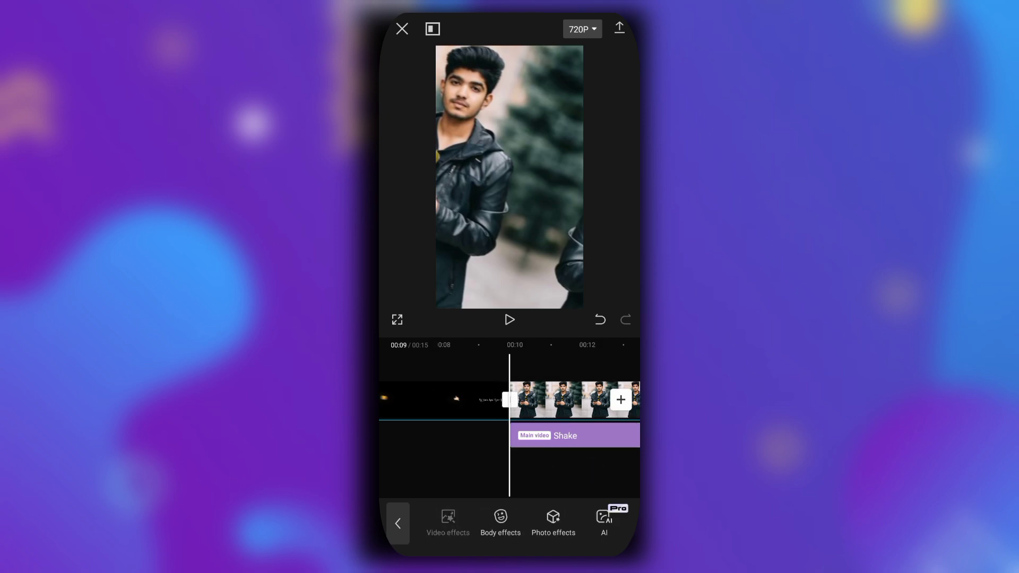
Add the Nightclub Pulse 2 video effect over the photo section
{"action": "left_click", "coordinate": [447, 522]}
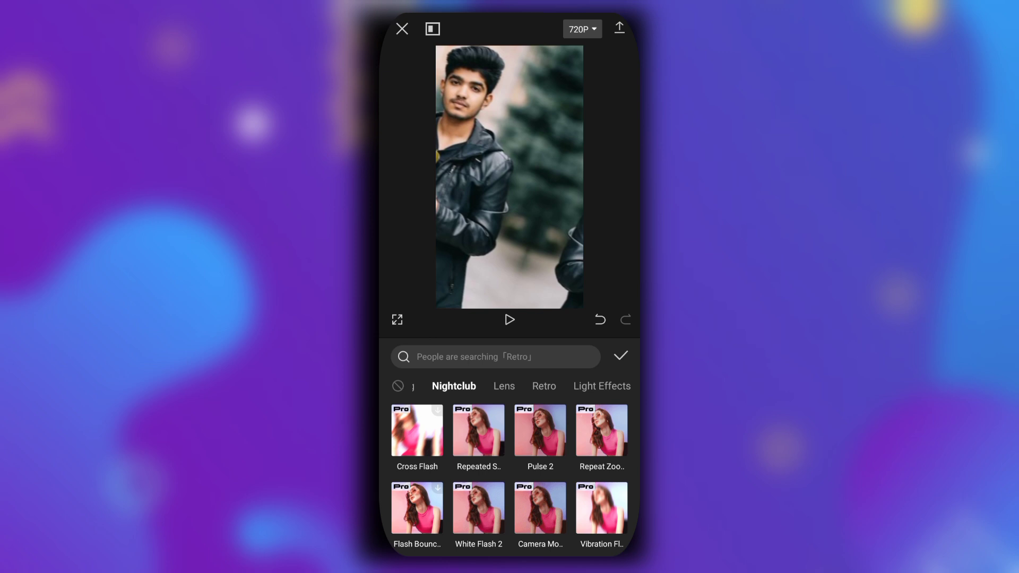
{"action": "left_click", "coordinate": [540, 430]}
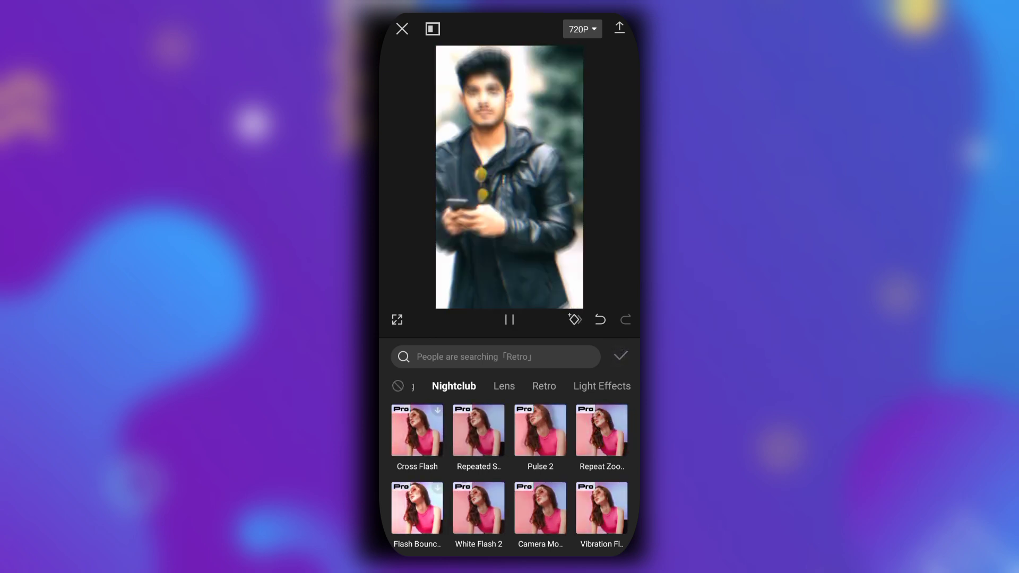
{"action": "left_click", "coordinate": [621, 356]}
Extend Pulse 2 to the end of the video, matching Shake
{"action": "left_click_drag", "start_coordinate": [558, 464], "coordinate": [637, 463]}
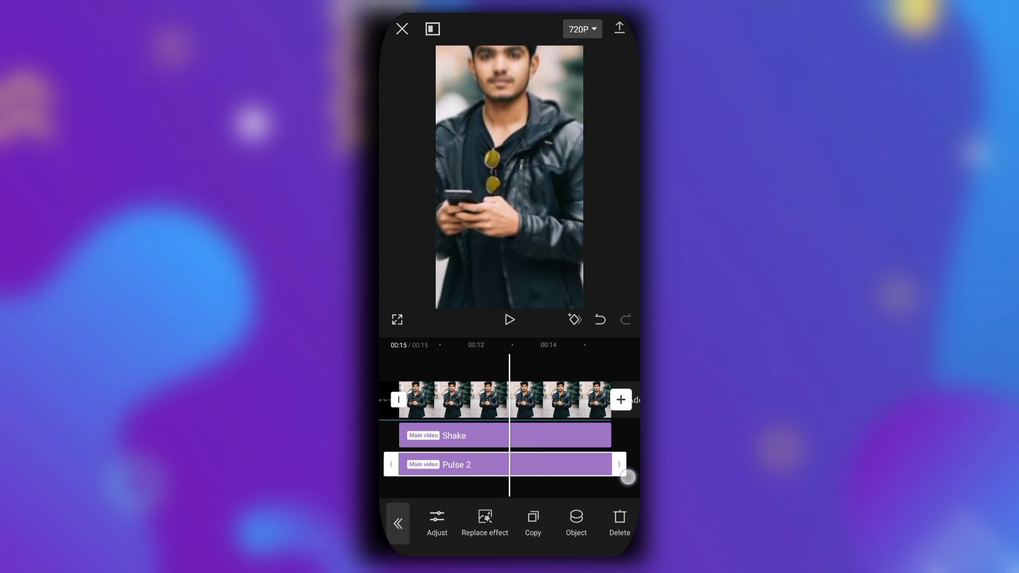
{"action": "left_click_drag", "start_coordinate": [563, 433], "coordinate": [637, 432]}
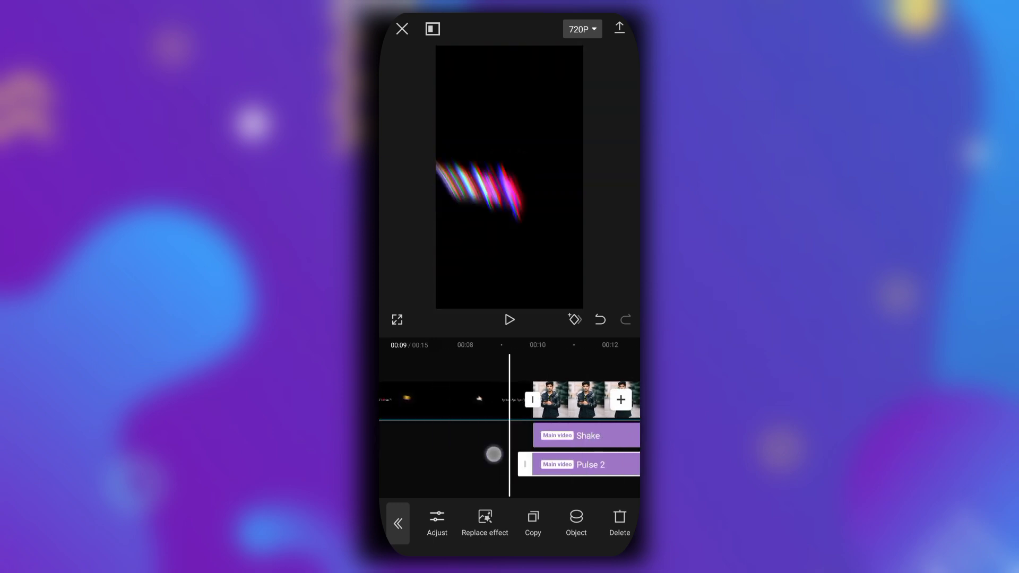
{"action": "left_click", "coordinate": [494, 455]}
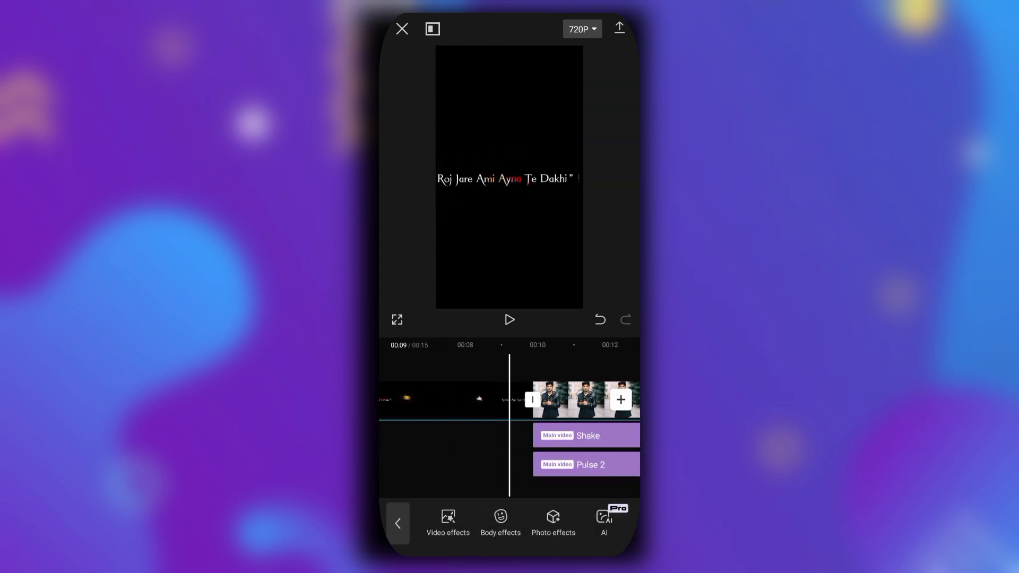
{"action": "left_click_drag", "start_coordinate": [478, 454], "coordinate": [549, 454]}
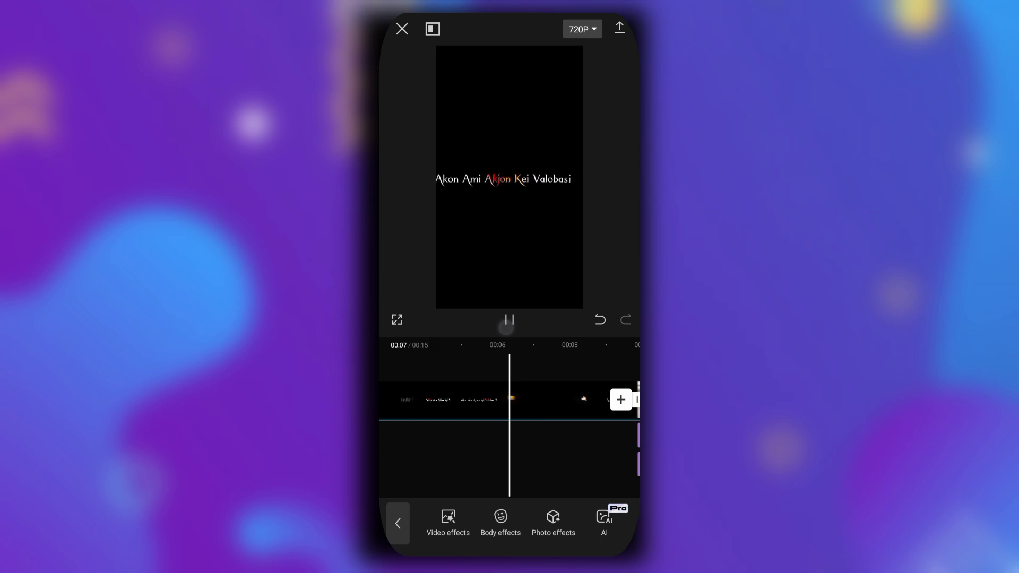
Mute the device volume and pause playback
{"action": "key", "text": "XF86AudioLowerVolume"}
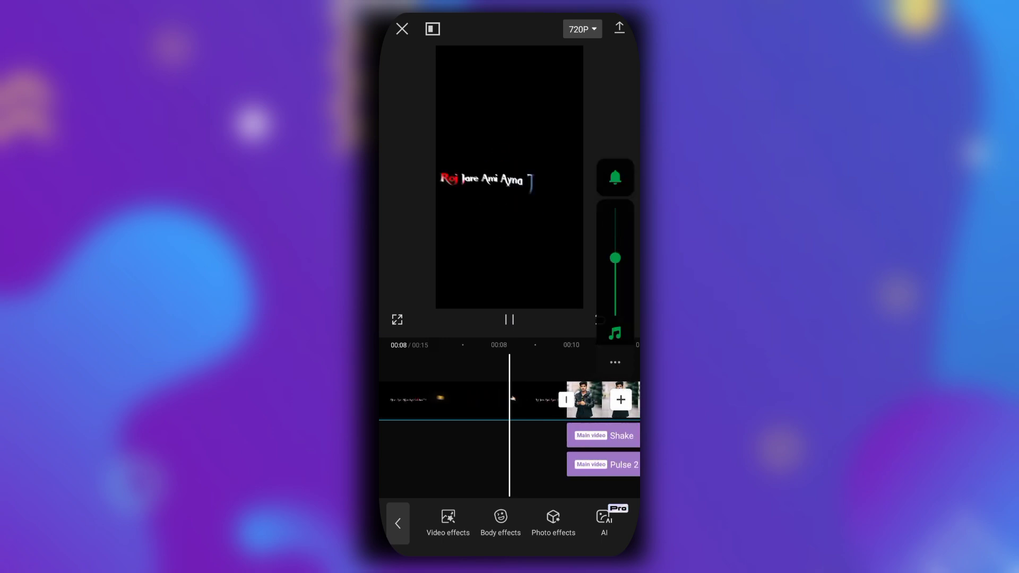
{"action": "key", "text": "XF86AudioLowerVolume"}
{"action": "key", "text": "XF86AudioLowerVolume"}
{"action": "key", "text": "XF86AudioLowerVolume"}
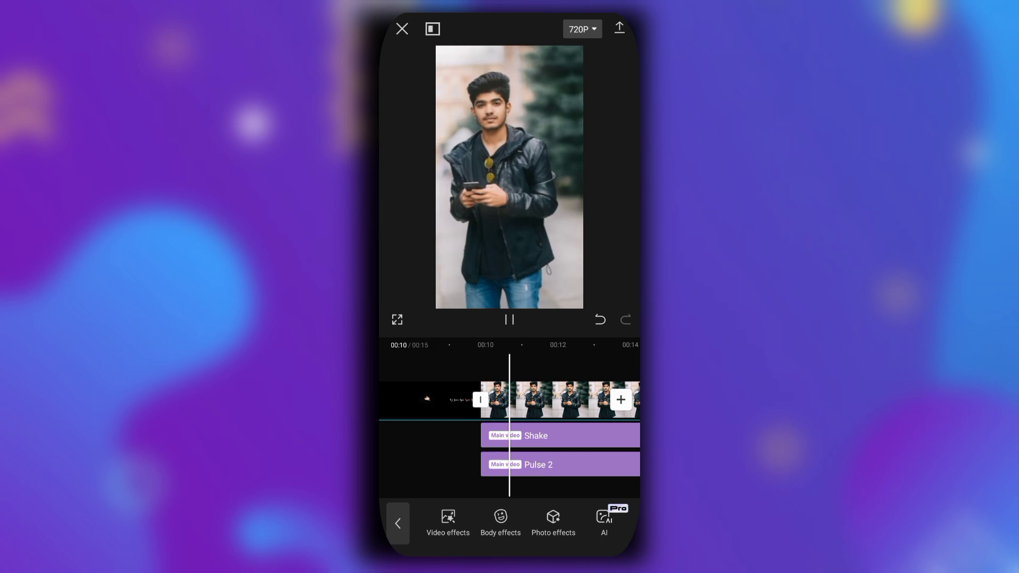
{"action": "left_click", "coordinate": [482, 444]}
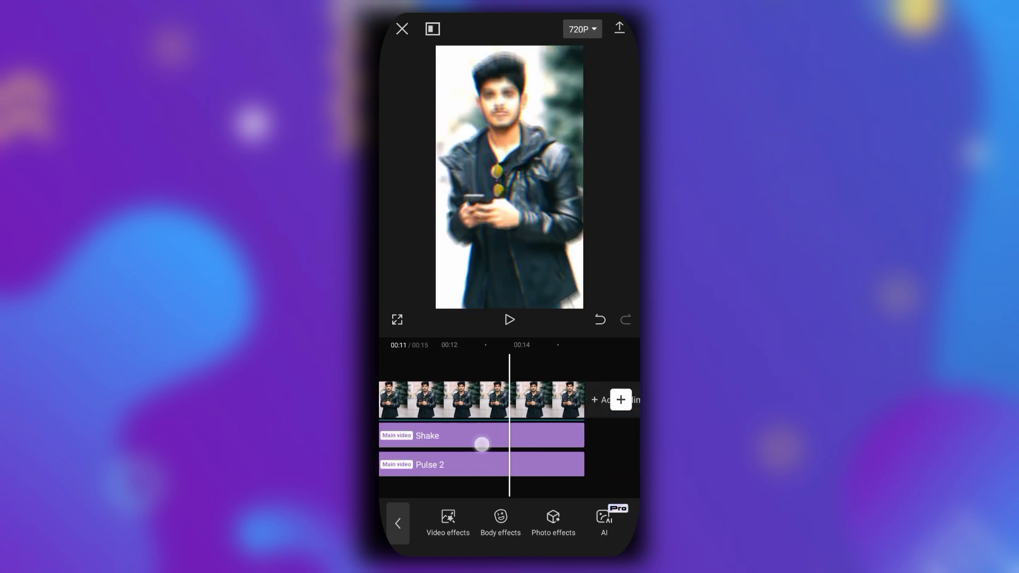
Export the 15-second video at 720p resolution
{"action": "left_click", "coordinate": [581, 28]}
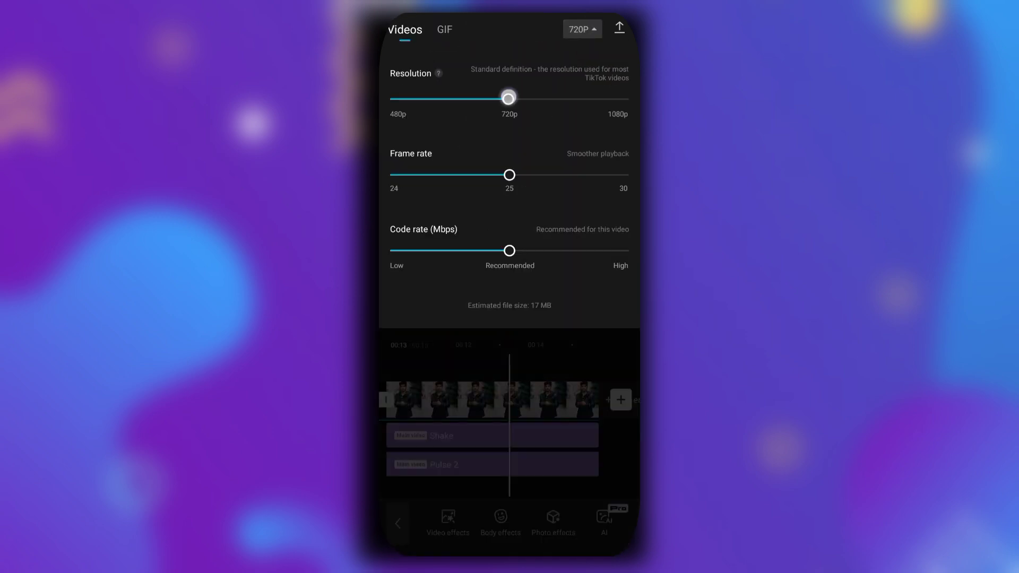
{"action": "left_click_drag", "start_coordinate": [508, 99], "coordinate": [623, 98]}
{"action": "left_click", "coordinate": [619, 29]}
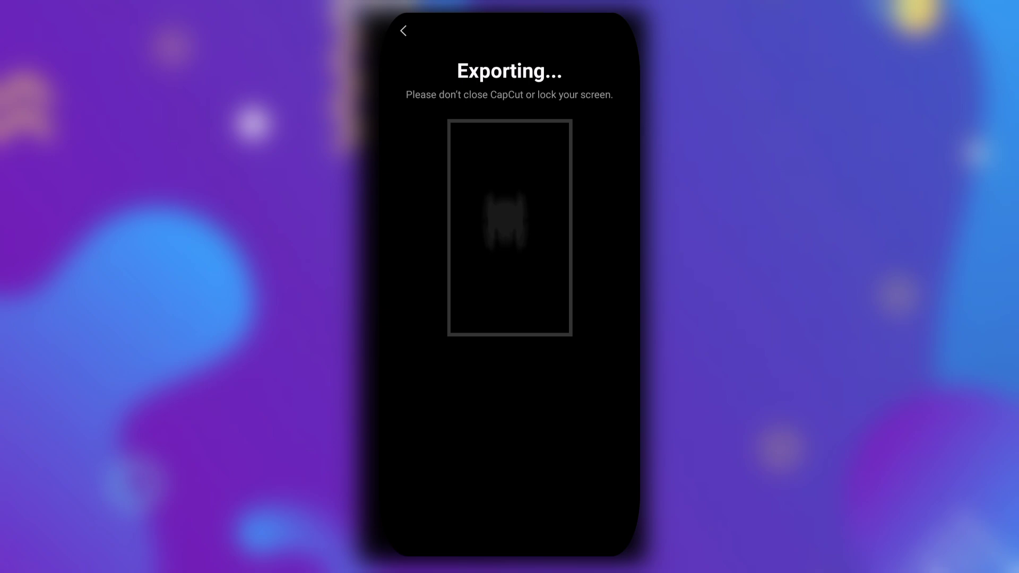